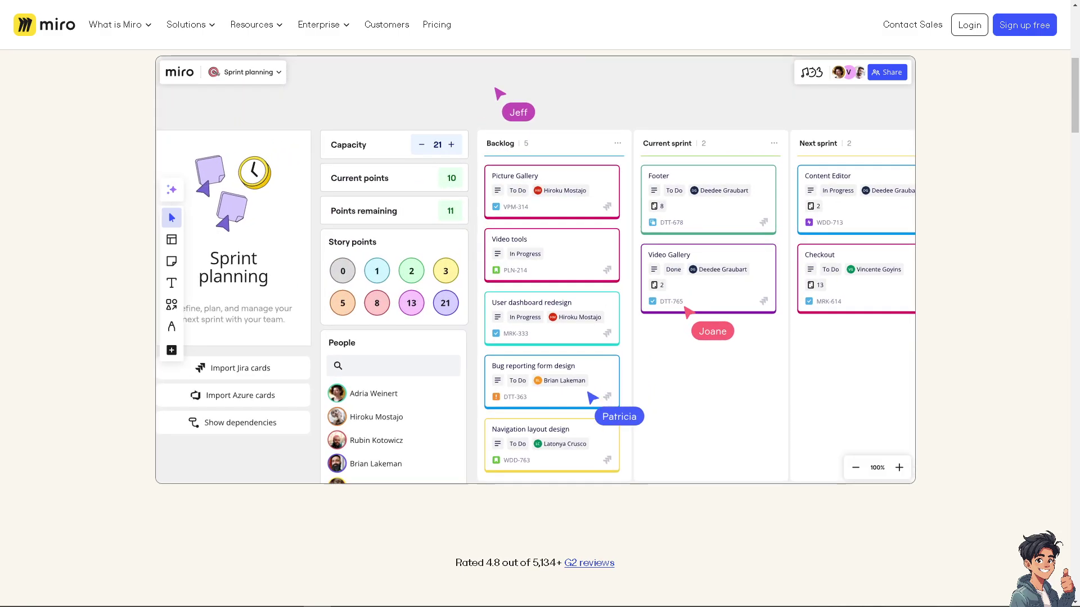
Scroll the Miro homepage and go to the Sign up free page.
{"action": "scroll", "coordinate": [539, 303], "scroll_direction": "up", "scroll_amount": 5}
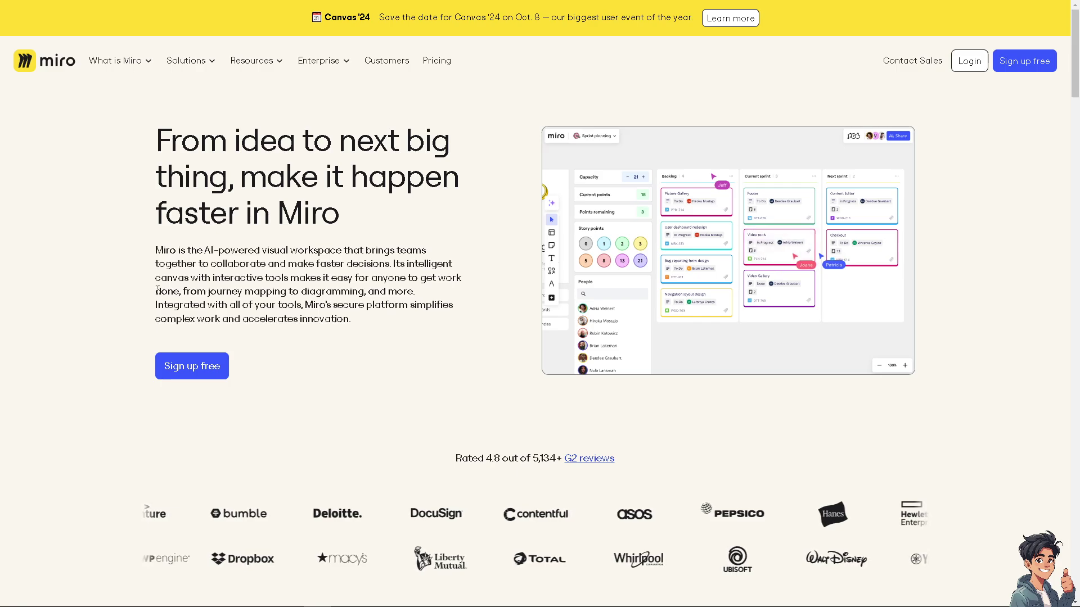
{"action": "left_click", "coordinate": [217, 372]}
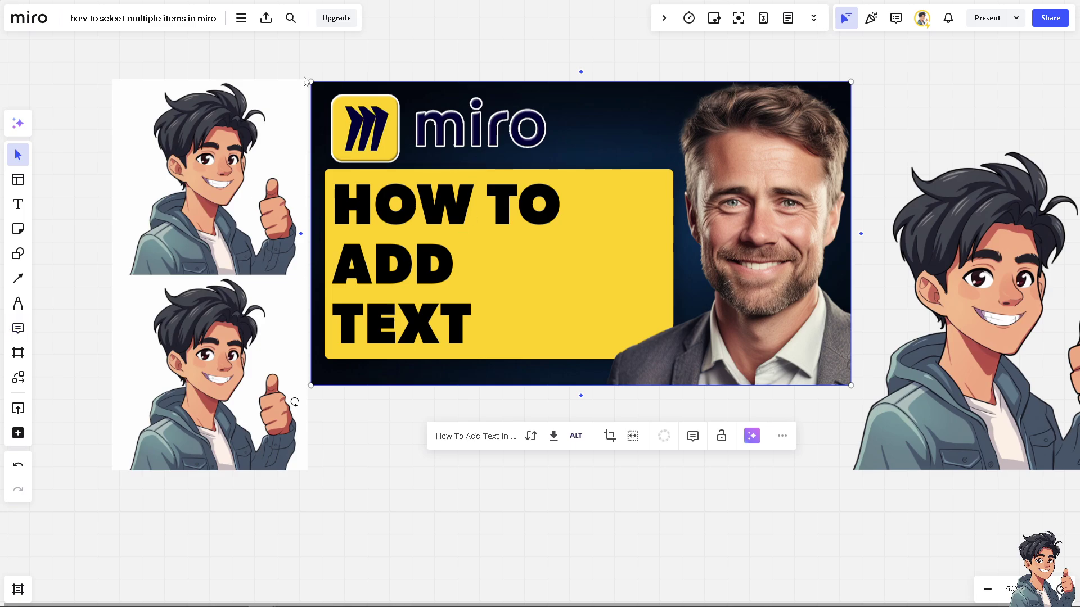
Add a text box below the thumbnail reading 'How To Add Text in Miro' at font size 80.
{"action": "left_click", "coordinate": [19, 205]}
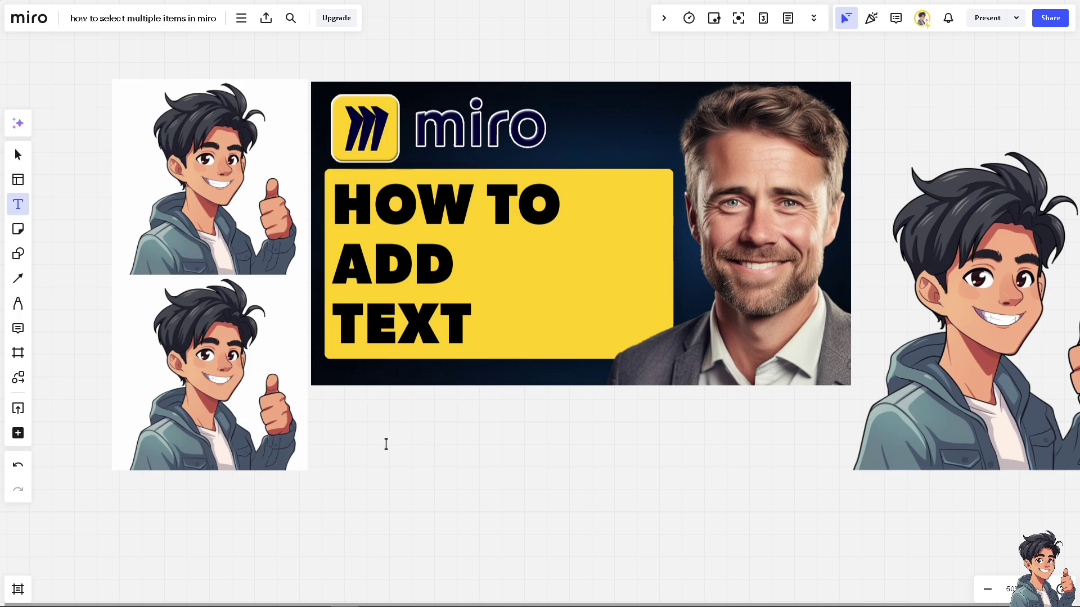
{"action": "left_click", "coordinate": [351, 435]}
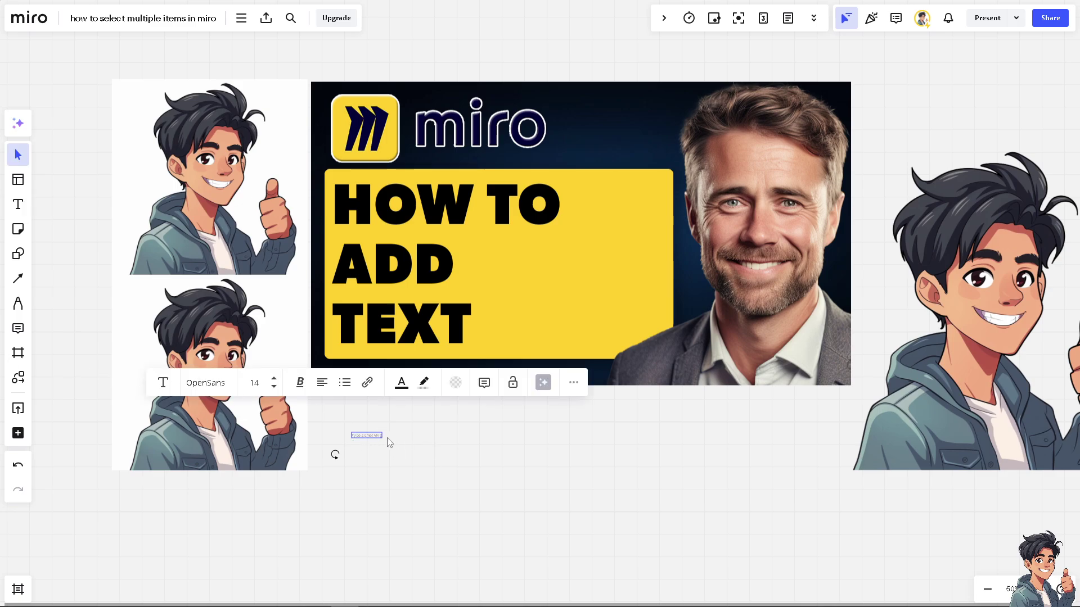
{"action": "type", "text": "How To Add Text In Miro"}
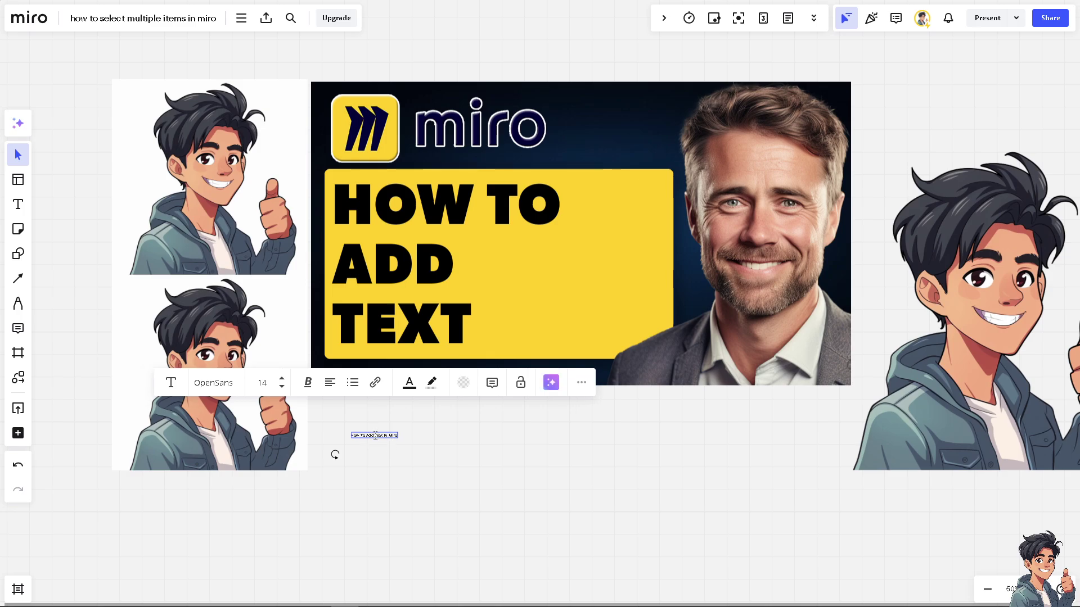
{"action": "left_click", "coordinate": [262, 382]}
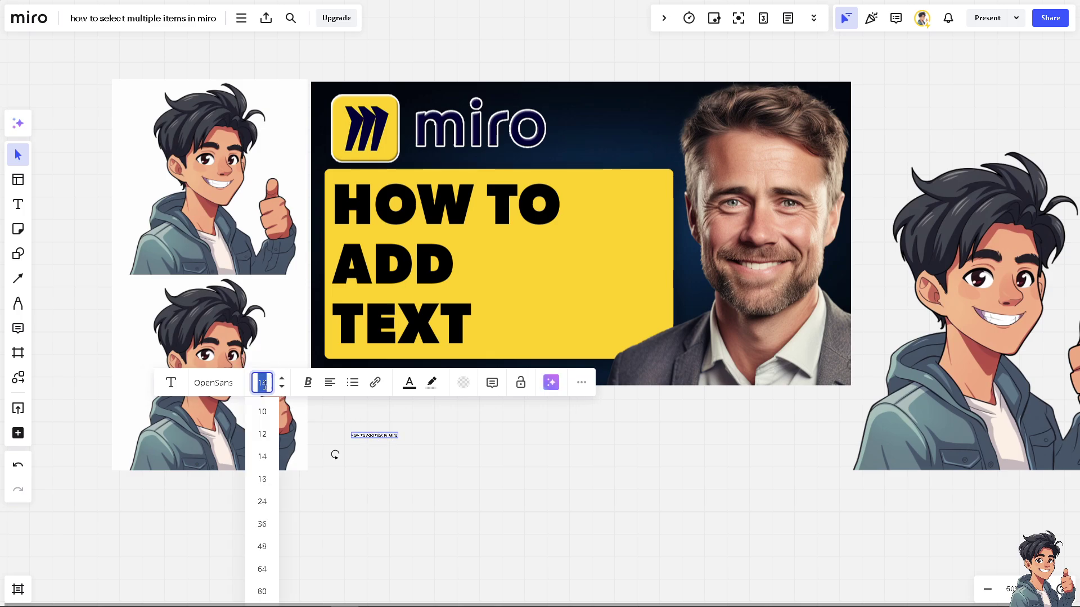
{"action": "left_click", "coordinate": [264, 311]}
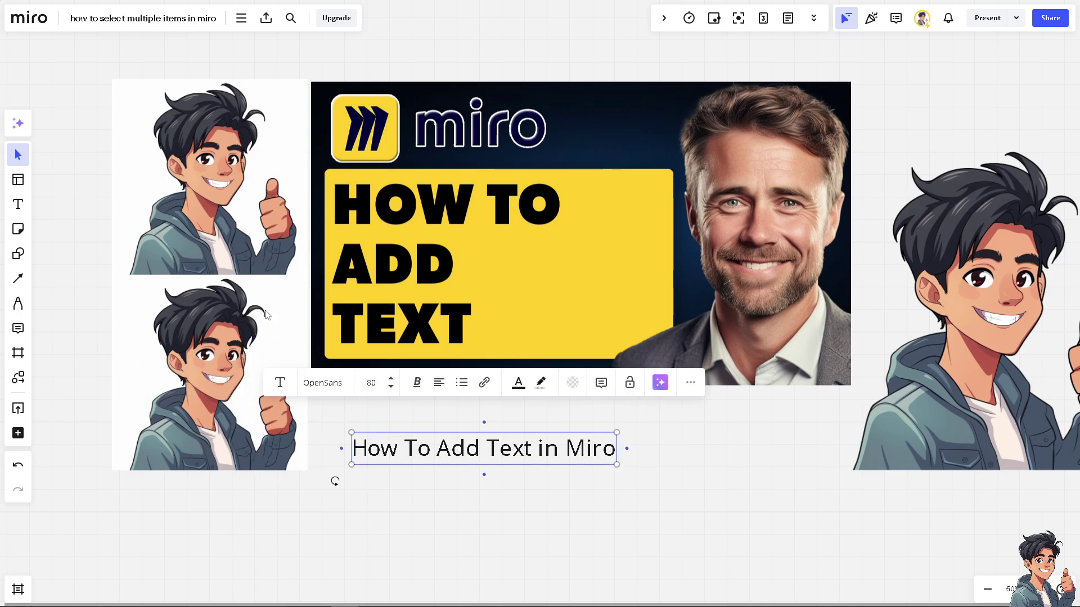
Make all the title text Fredoka One, red, with a yellow highlight.
{"action": "key", "text": "ctrl+a"}
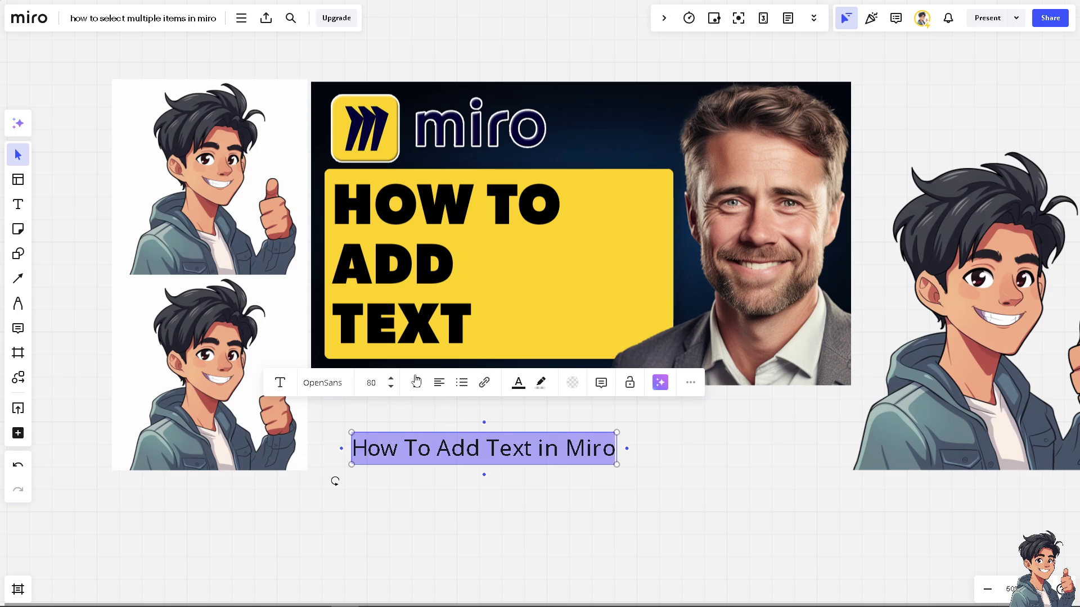
{"action": "left_click", "coordinate": [332, 386]}
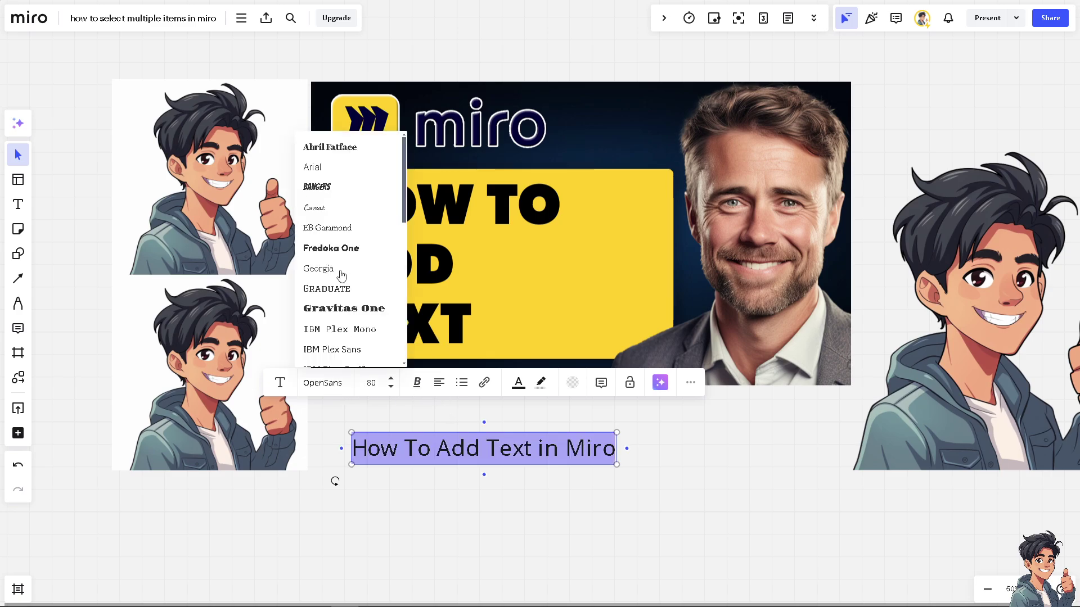
{"action": "left_click", "coordinate": [350, 249]}
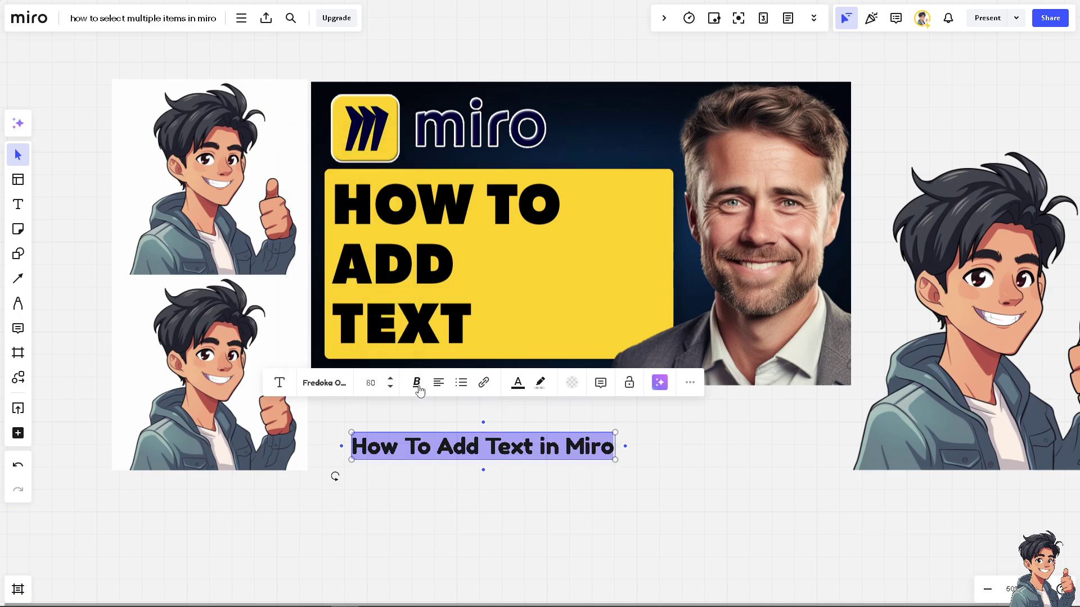
{"action": "left_click", "coordinate": [517, 384]}
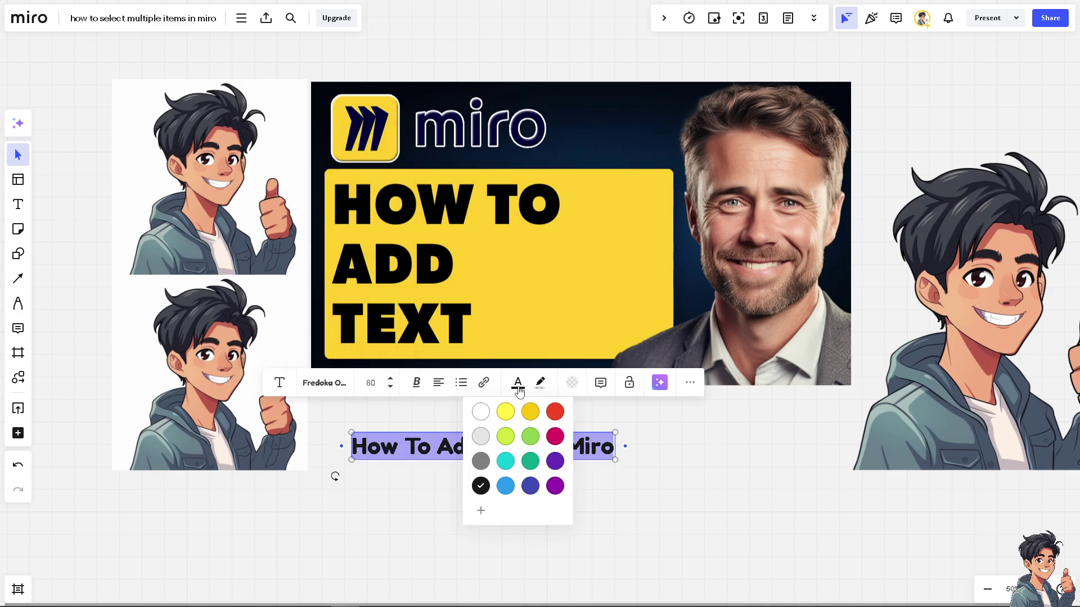
{"action": "left_click", "coordinate": [561, 417]}
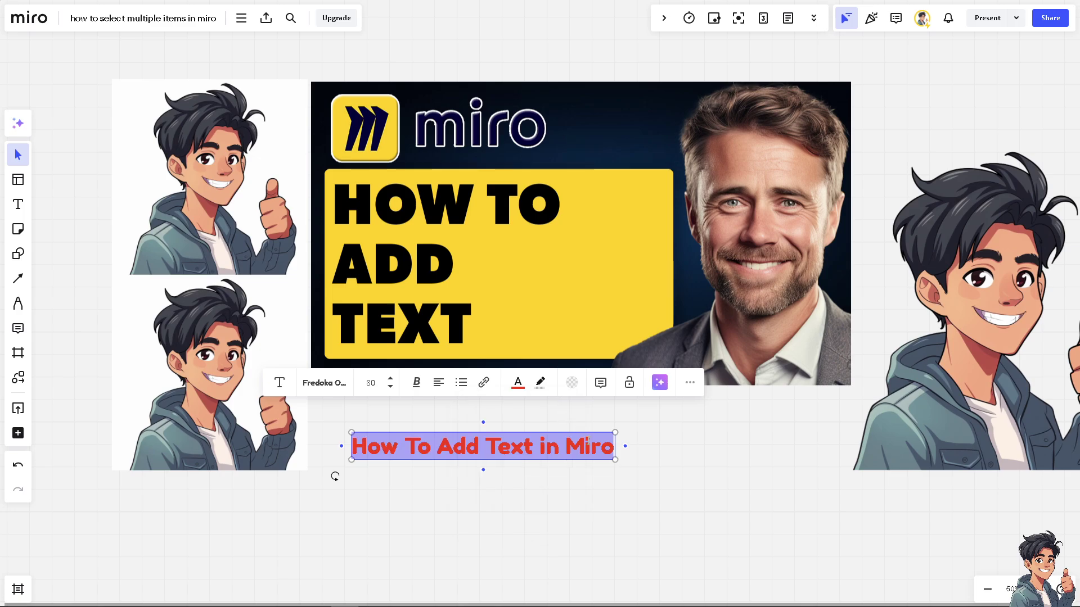
{"action": "left_click", "coordinate": [540, 388]}
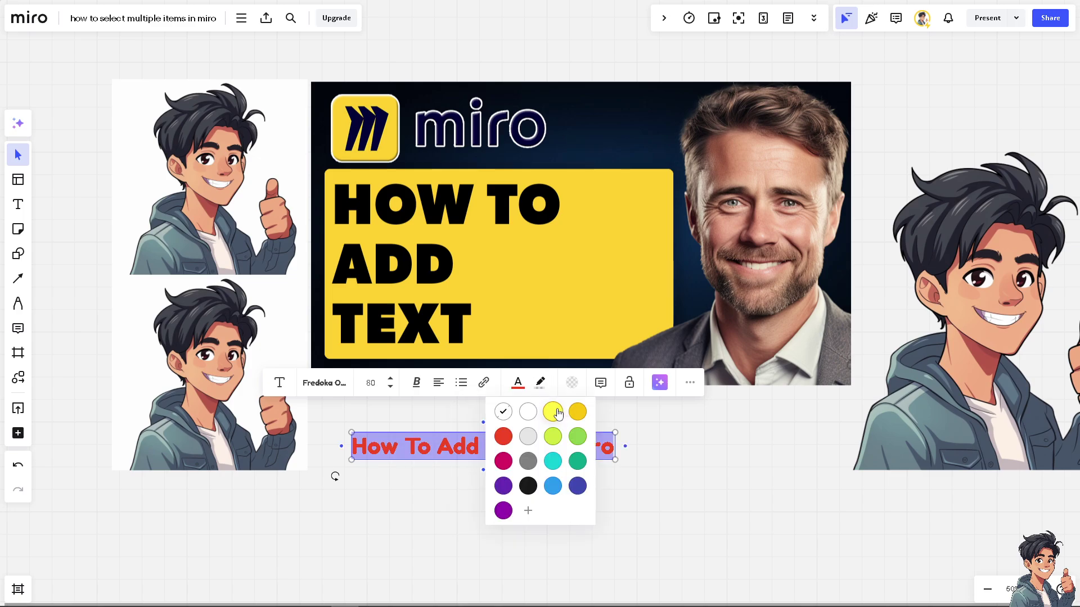
{"action": "left_click", "coordinate": [554, 412]}
Deselect to check the result, then reselect the title and start a comment on it.
{"action": "left_click", "coordinate": [598, 429]}
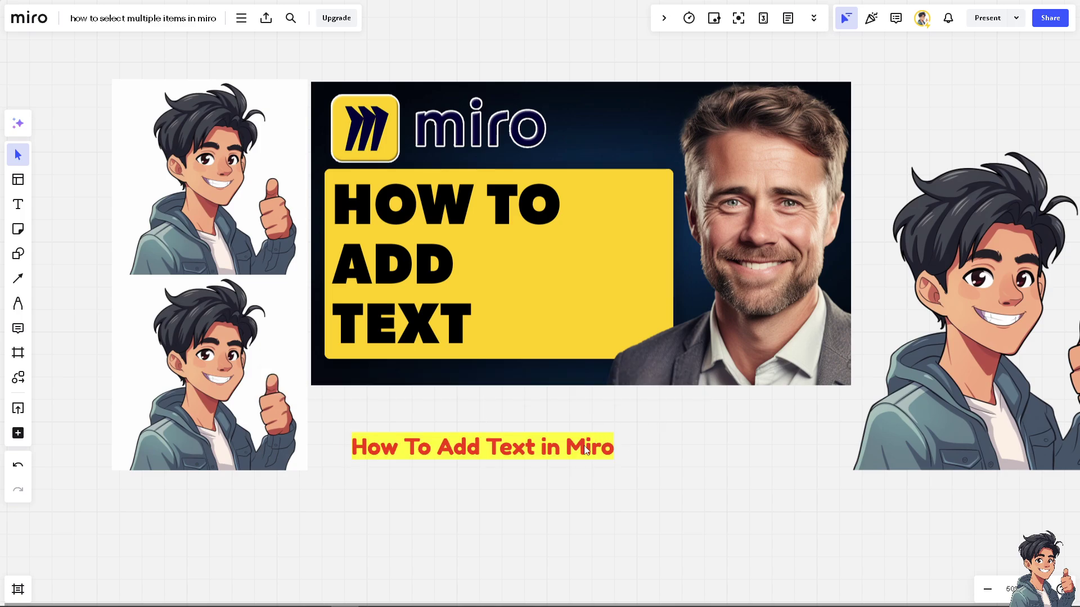
{"action": "left_click", "coordinate": [585, 448]}
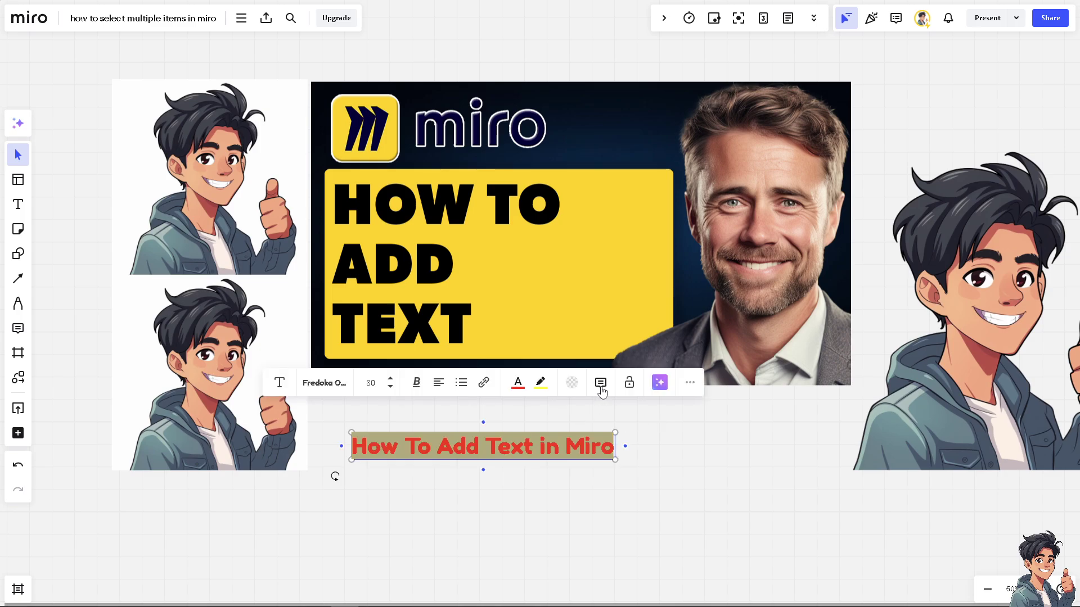
{"action": "left_click", "coordinate": [600, 384]}
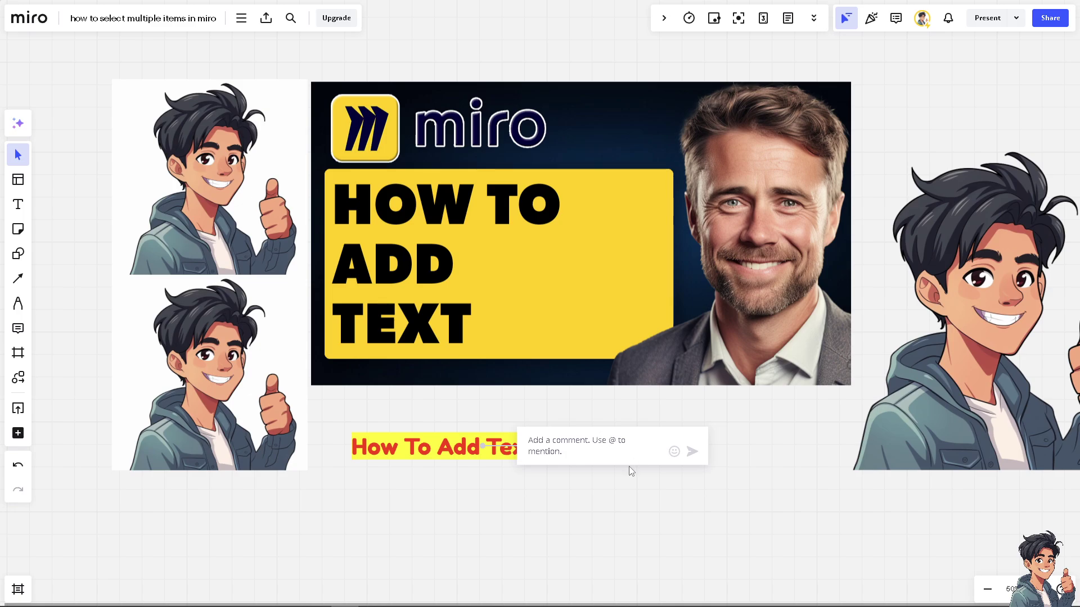
Paste the comment text and close the comment box, keeping it as a draft.
{"action": "type", "text": "How to Add Text in Miro"}
{"action": "left_click", "coordinate": [624, 453]}
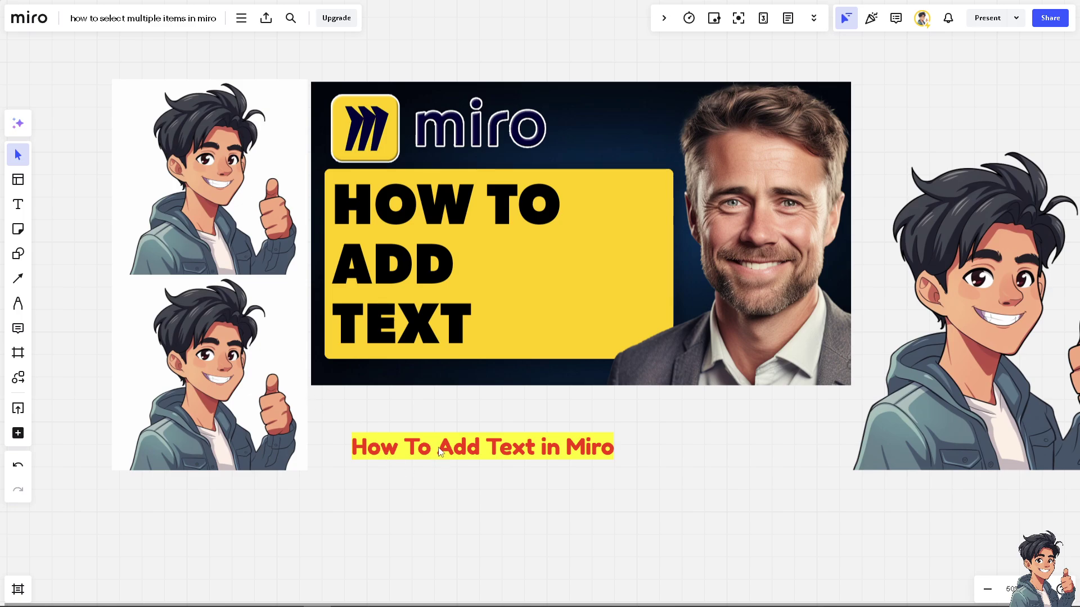
Fill the title text box with cyan, adjust its opacity, and bring up Miro AI.
{"action": "left_click", "coordinate": [524, 448]}
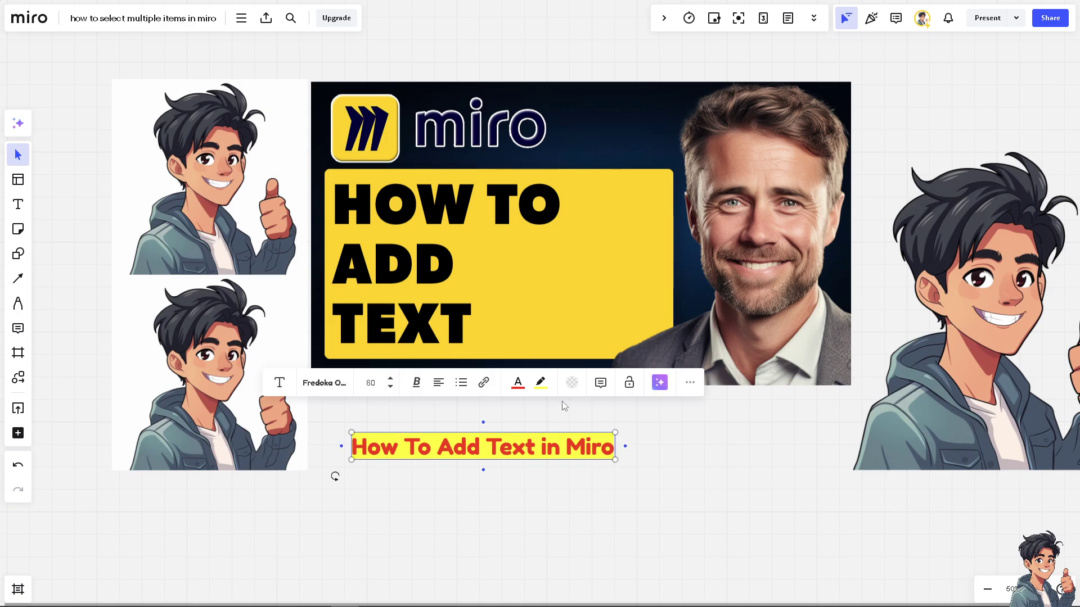
{"action": "left_click", "coordinate": [570, 386]}
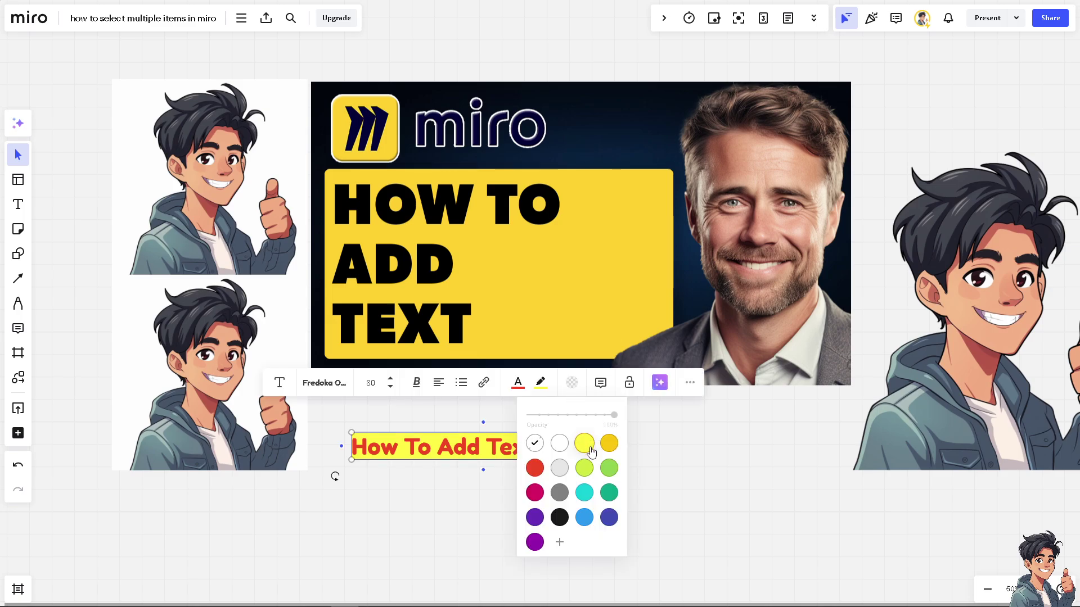
{"action": "left_click", "coordinate": [584, 493]}
{"action": "left_click_drag", "start_coordinate": [589, 417], "coordinate": [615, 416]}
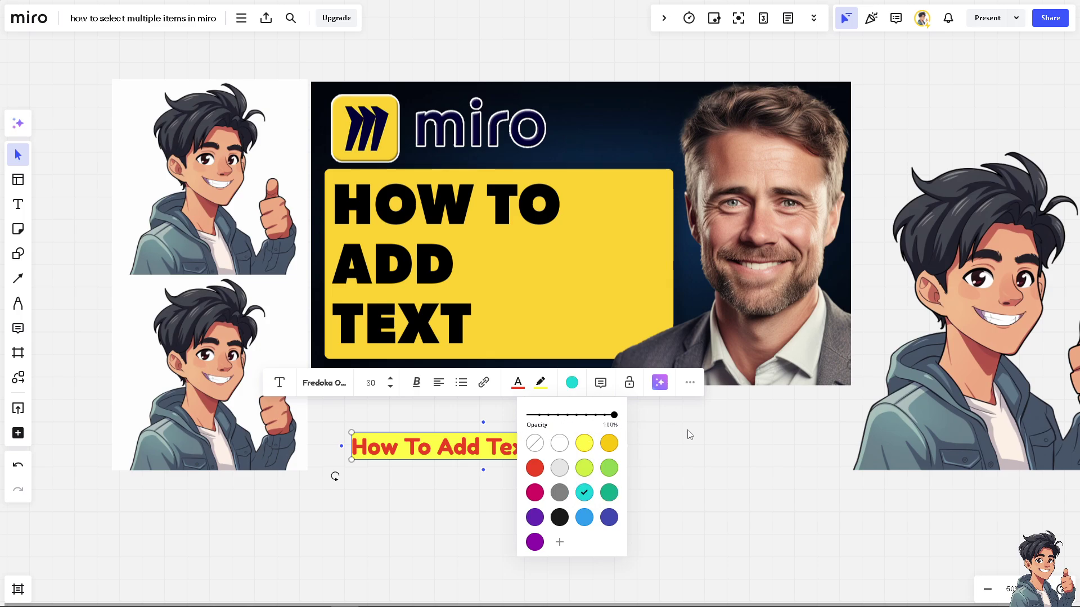
{"action": "left_click", "coordinate": [660, 383]}
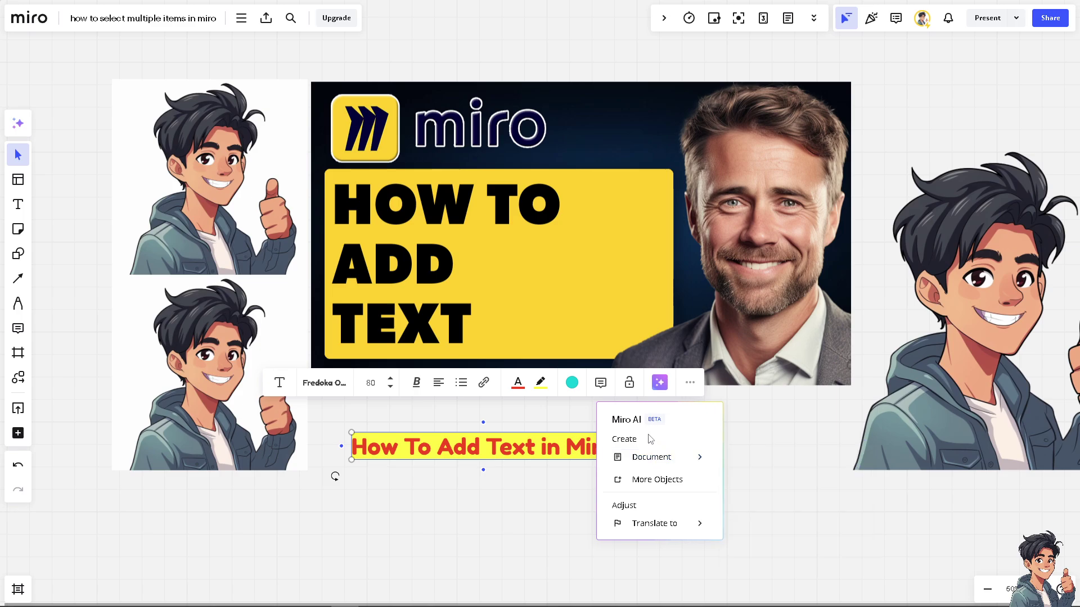
Generate an AI Product Brief document, stop it, and replace its text with the heading.
{"action": "mouse_move", "coordinate": [662, 462]}
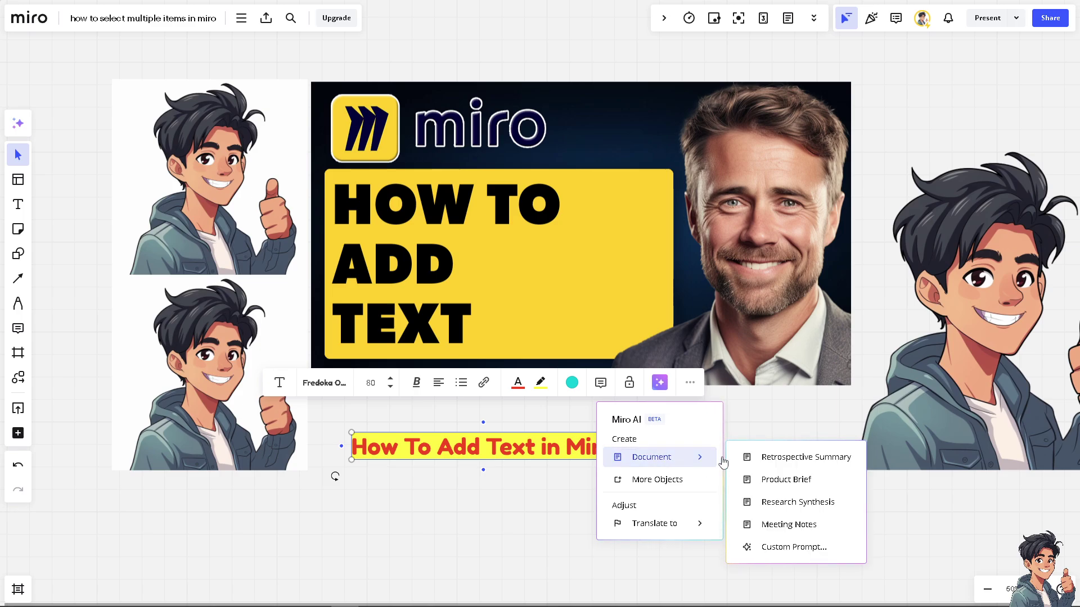
{"action": "left_click", "coordinate": [786, 479]}
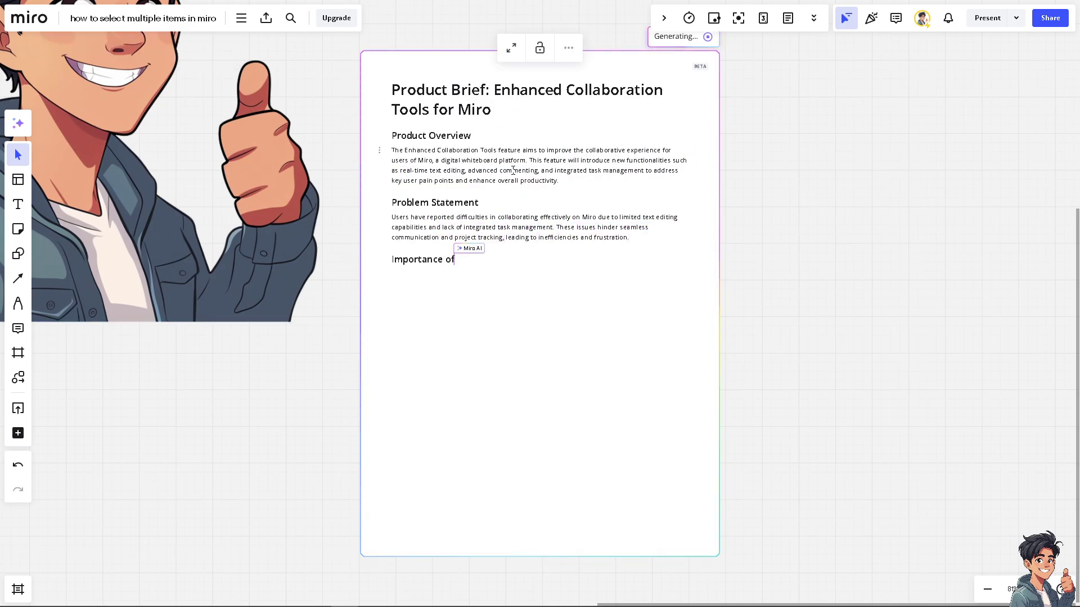
{"action": "left_click", "coordinate": [707, 40]}
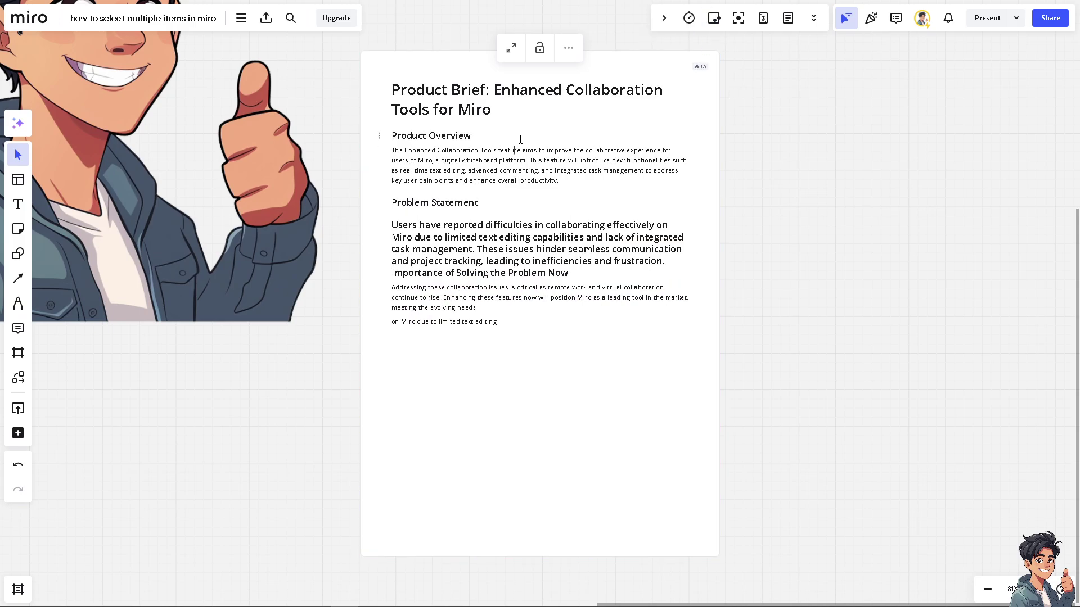
{"action": "key", "text": "ctrl+a"}
{"action": "type", "text": "How To Add Text in Miro"}
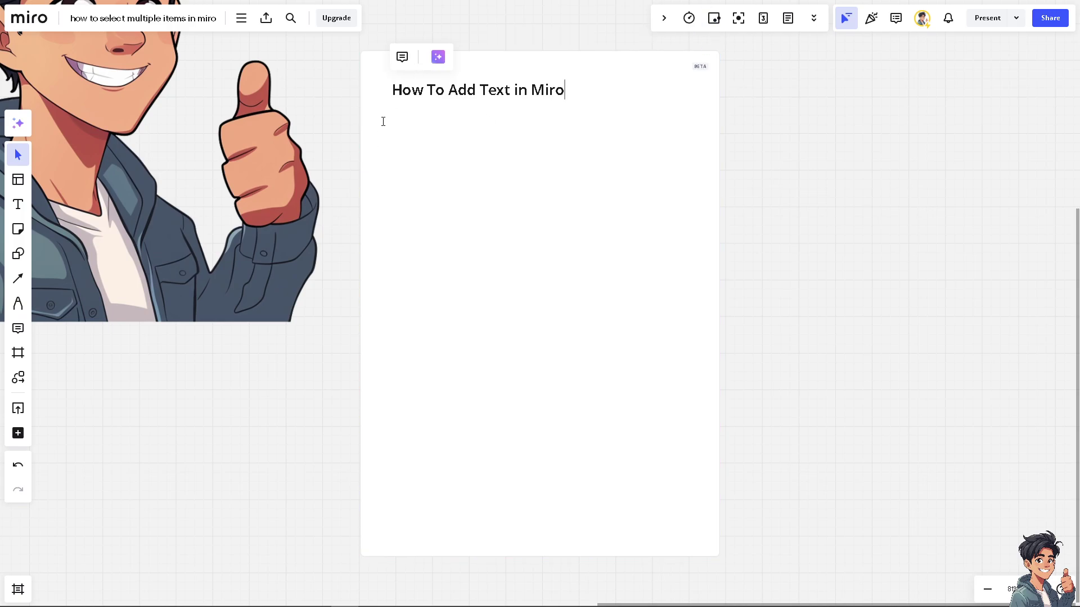
Close the heading's AI writing options unchanged and select the document card.
{"action": "left_click", "coordinate": [438, 57]}
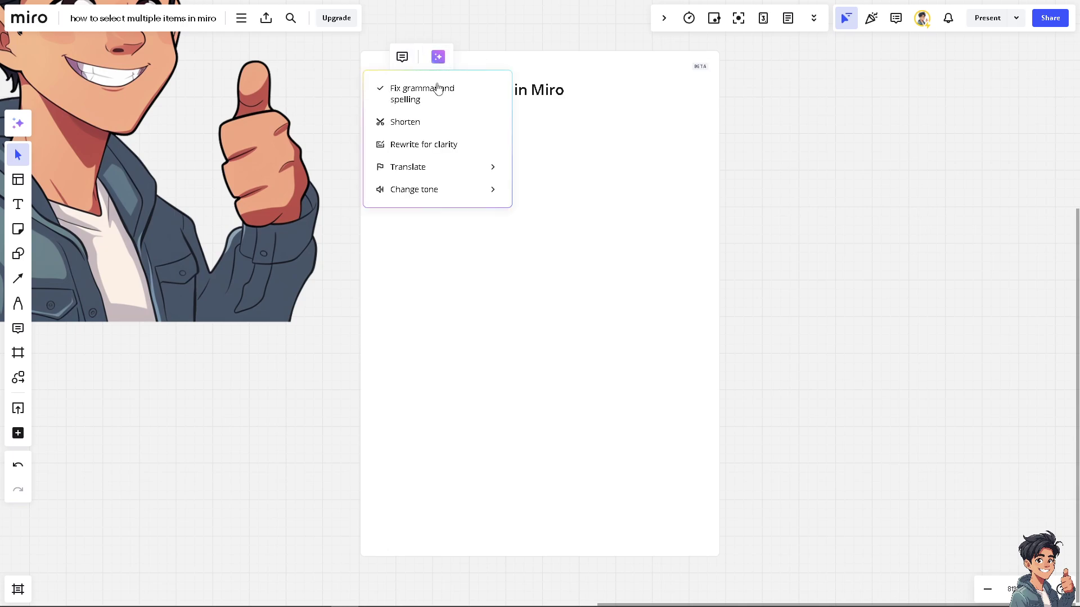
{"action": "mouse_move", "coordinate": [440, 179]}
{"action": "left_click", "coordinate": [448, 147]}
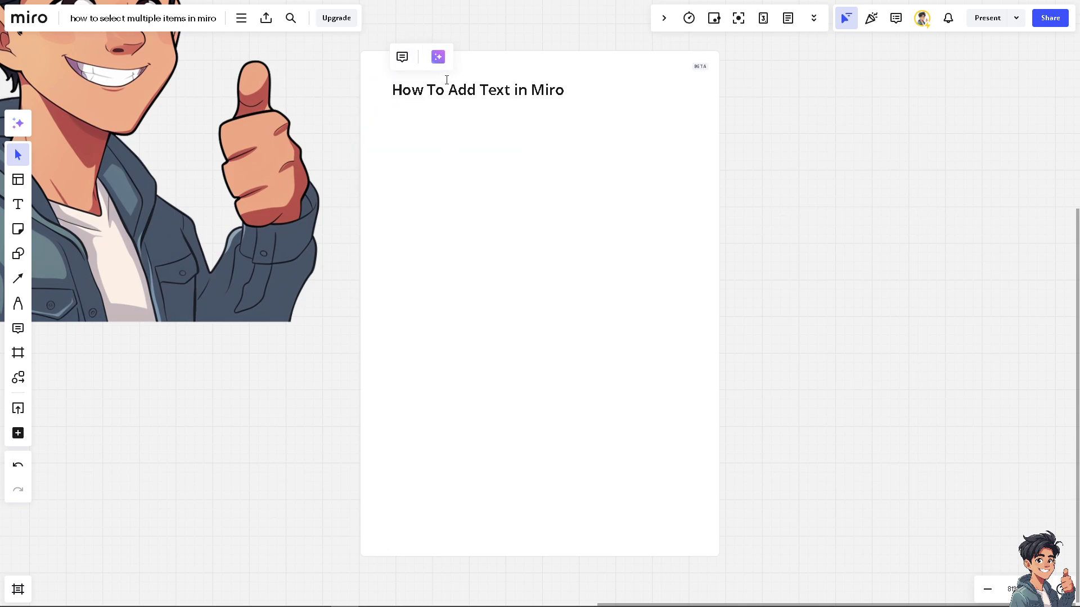
{"action": "left_click", "coordinate": [403, 58]}
{"action": "left_click", "coordinate": [550, 91]}
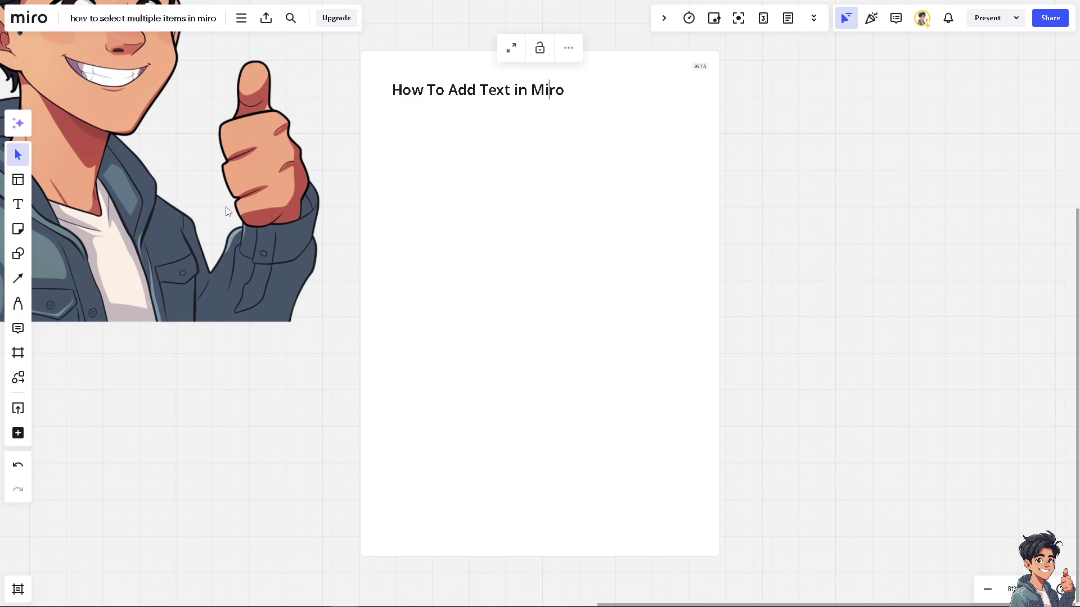
{"action": "scroll", "coordinate": [231, 204], "scroll_direction": "up", "scroll_amount": 2}
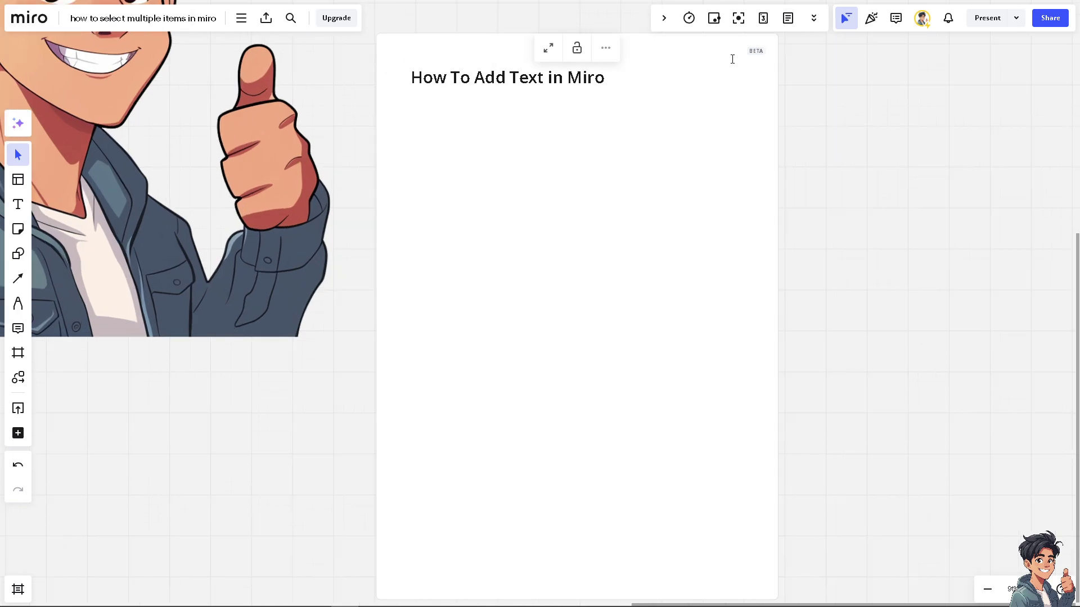
Delete the AI document card and zoom back to the thumbnail group.
{"action": "left_click", "coordinate": [608, 53]}
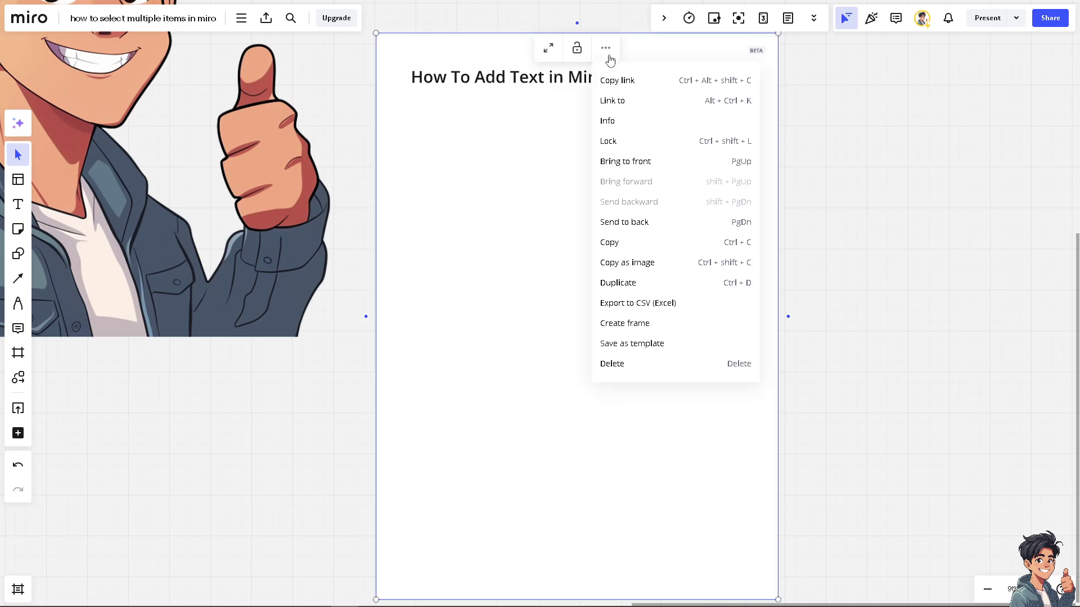
{"action": "left_click", "coordinate": [619, 365]}
{"action": "scroll", "coordinate": [393, 497], "scroll_direction": "down", "scroll_amount": 2}
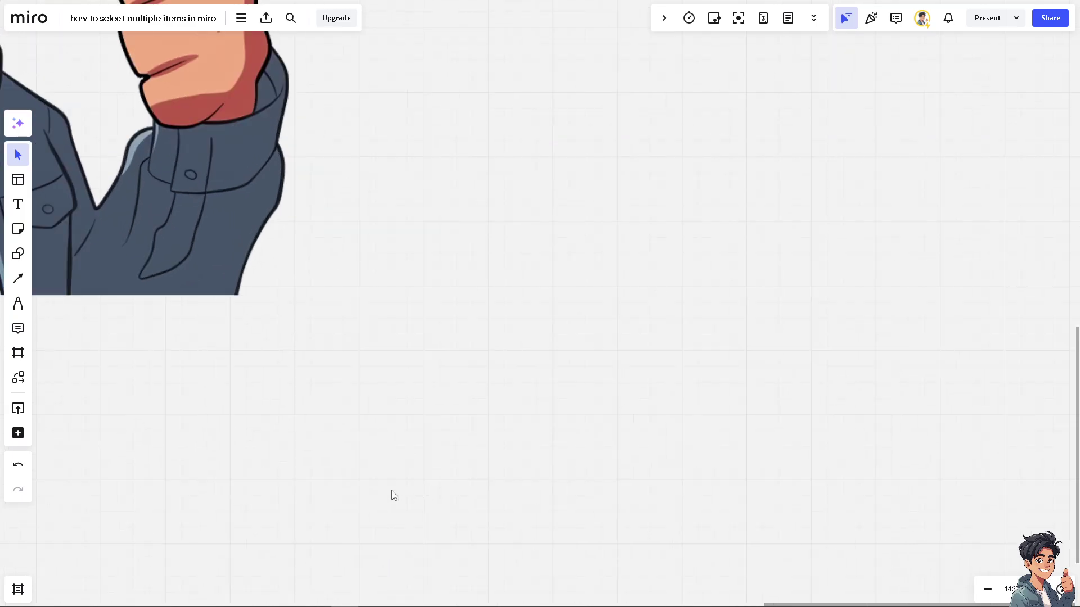
{"action": "scroll", "coordinate": [562, 453], "scroll_direction": "down", "scroll_amount": 6}
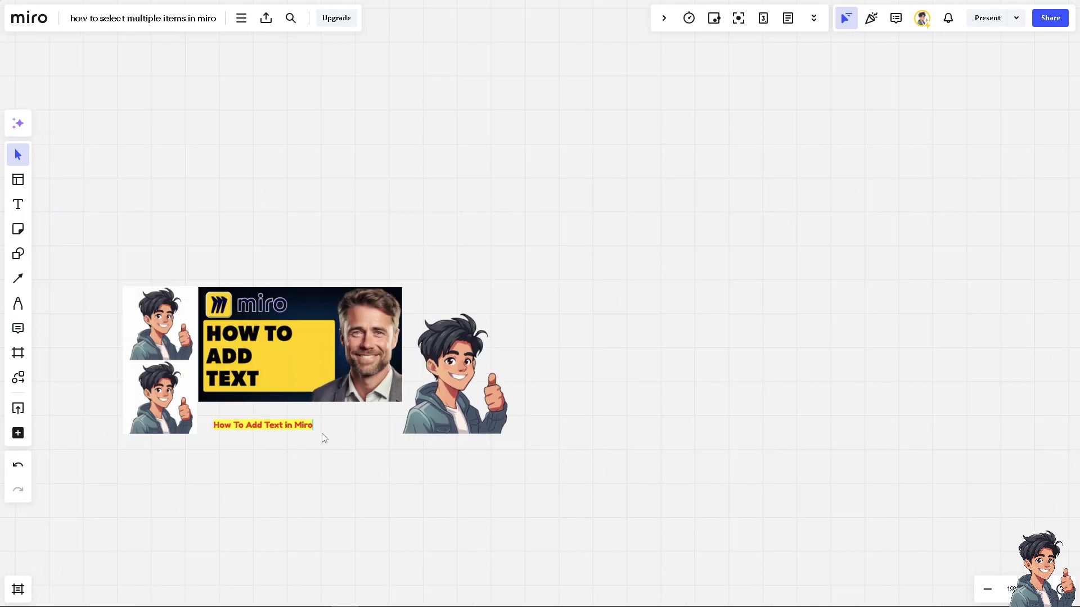
{"action": "scroll", "coordinate": [334, 444], "scroll_direction": "up", "scroll_amount": 3}
{"action": "scroll", "coordinate": [349, 451], "scroll_direction": "up", "scroll_amount": 3}
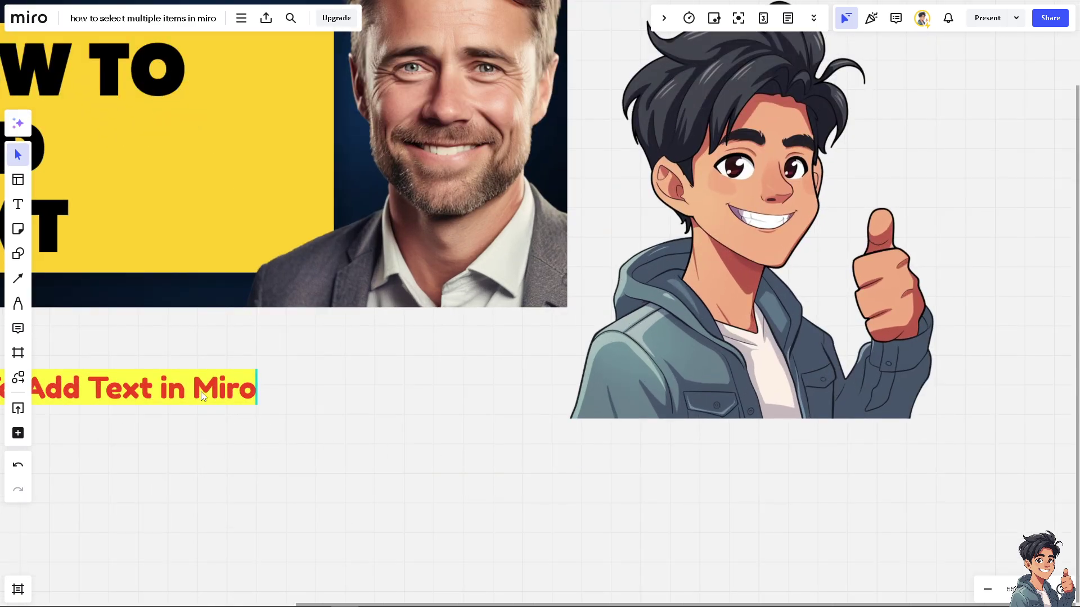
{"action": "scroll", "coordinate": [236, 380], "scroll_direction": "down", "scroll_amount": 4}
Select the 'How To Add Text in Miro' title and open then close its actions menu.
{"action": "left_click", "coordinate": [216, 376]}
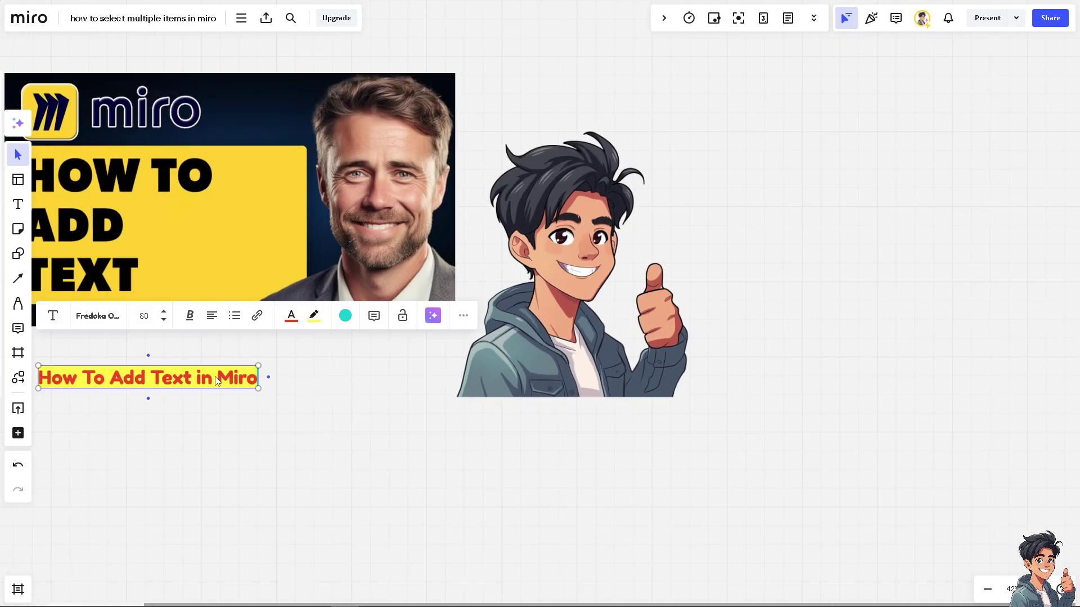
{"action": "left_click", "coordinate": [464, 316]}
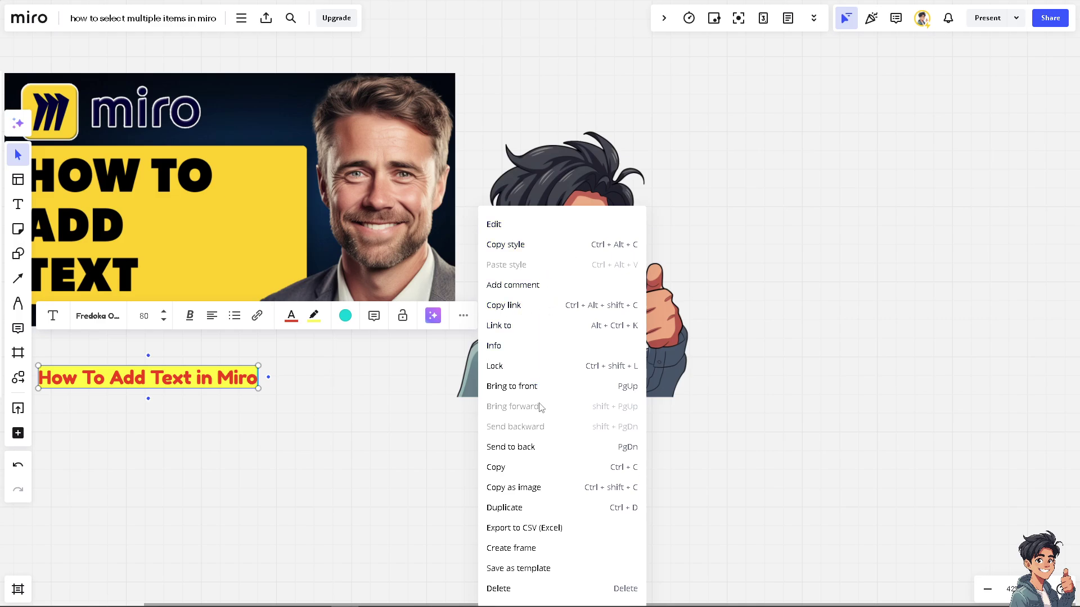
{"action": "left_click", "coordinate": [247, 379]}
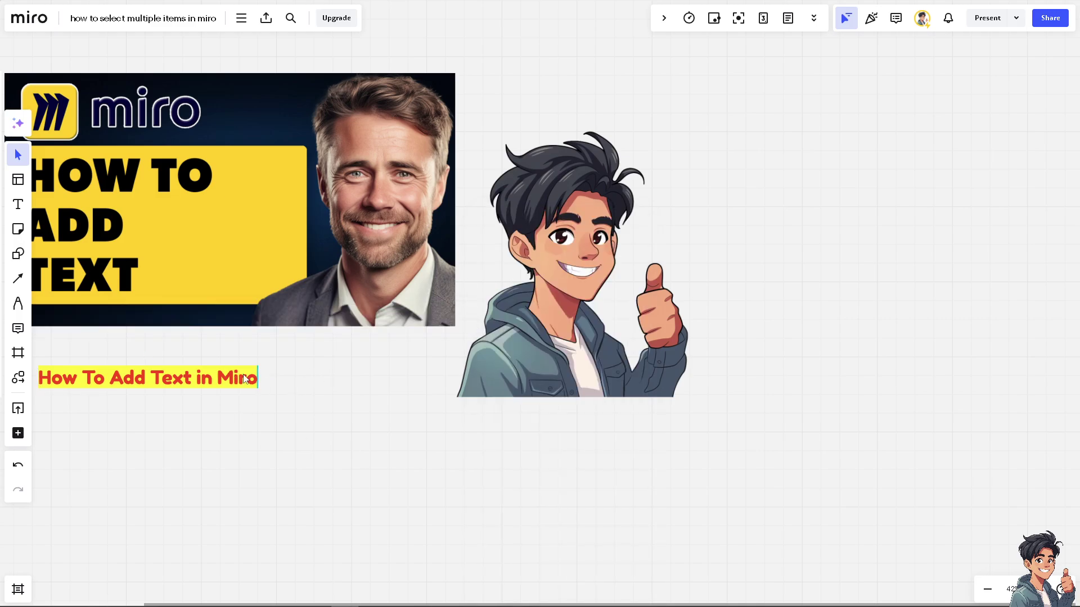
Move the title over the photo and cartoon and send it one layer backward.
{"action": "left_click_drag", "start_coordinate": [233, 380], "coordinate": [551, 256]}
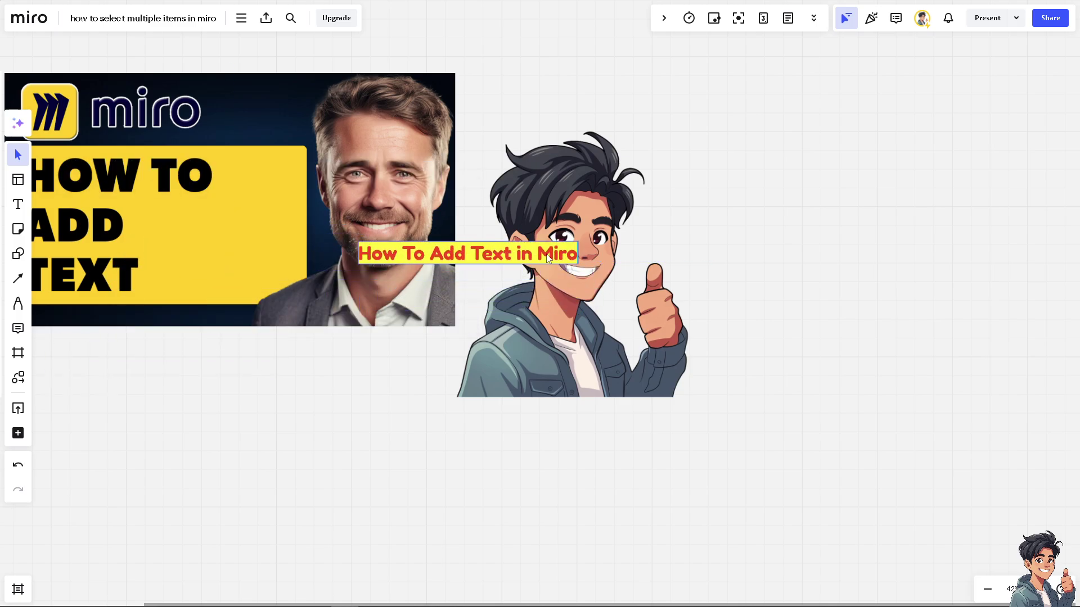
{"action": "right_click", "coordinate": [532, 254]}
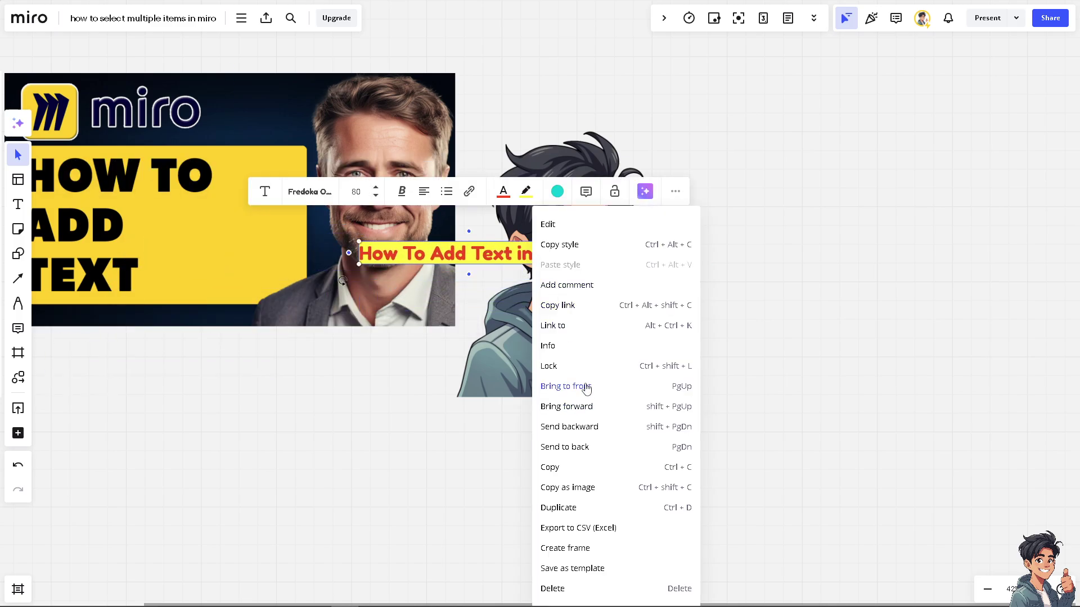
{"action": "left_click", "coordinate": [578, 428]}
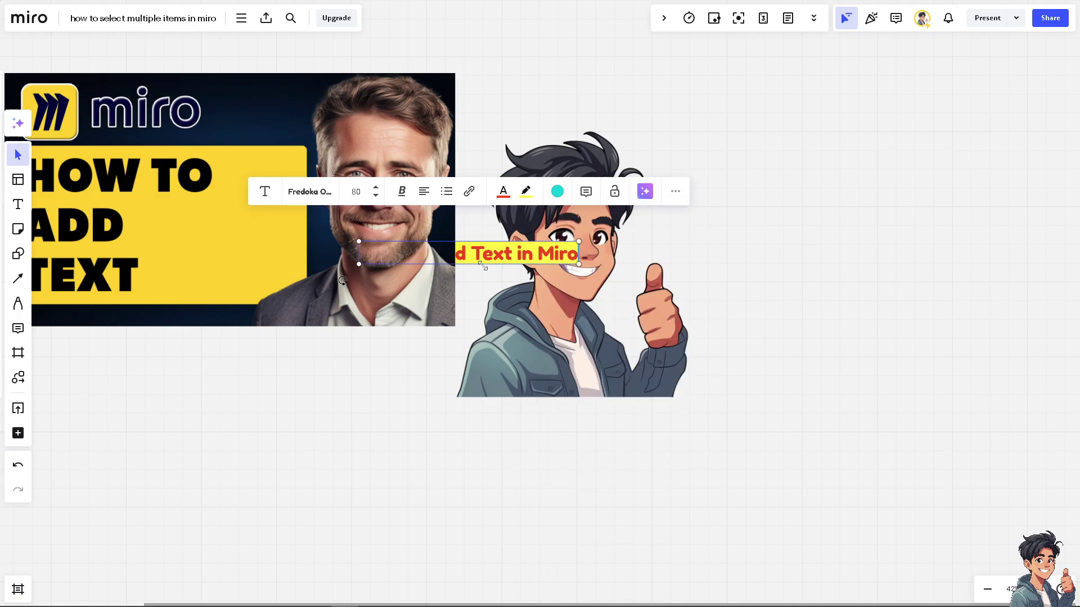
Reopen the title's actions, deselect it, and scroll the YouTube channel's Videos list.
{"action": "left_click", "coordinate": [676, 192]}
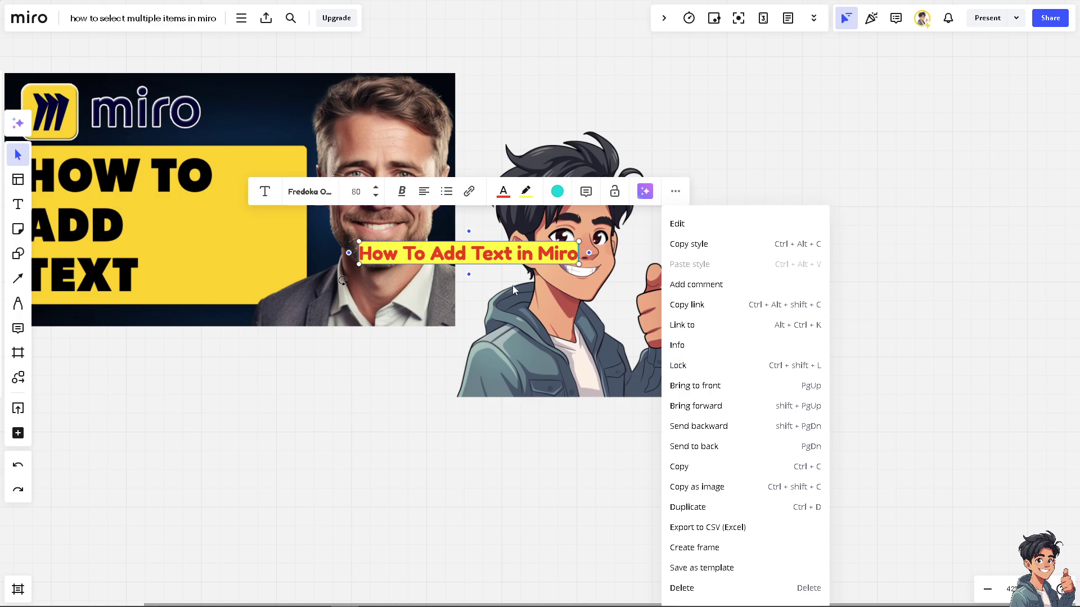
{"action": "left_click", "coordinate": [351, 404]}
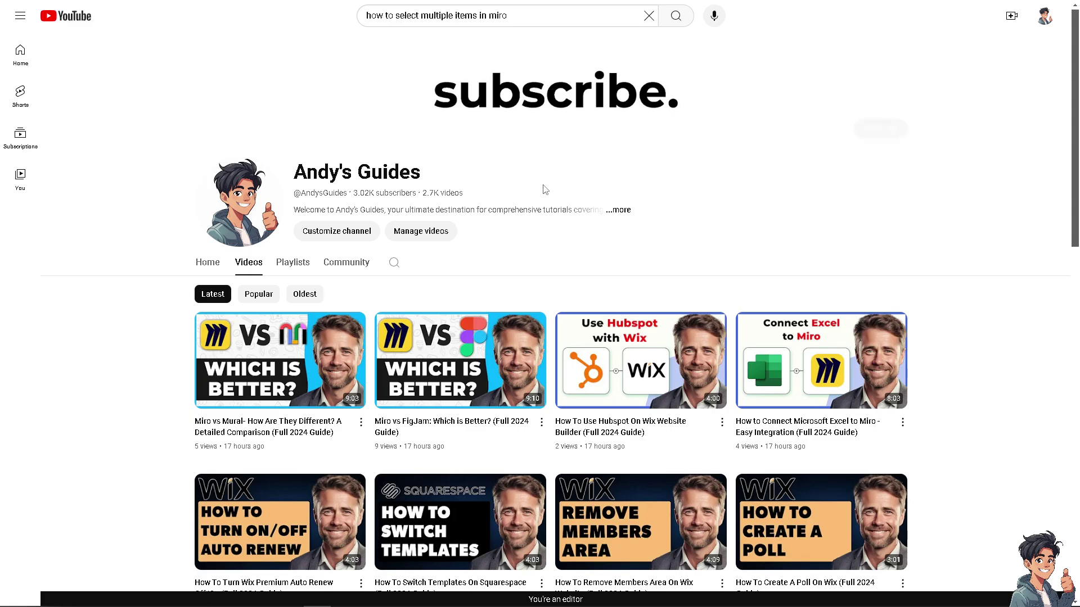
{"action": "scroll", "coordinate": [463, 367], "scroll_direction": "down", "scroll_amount": 7}
{"action": "scroll", "coordinate": [463, 367], "scroll_direction": "down", "scroll_amount": 6}
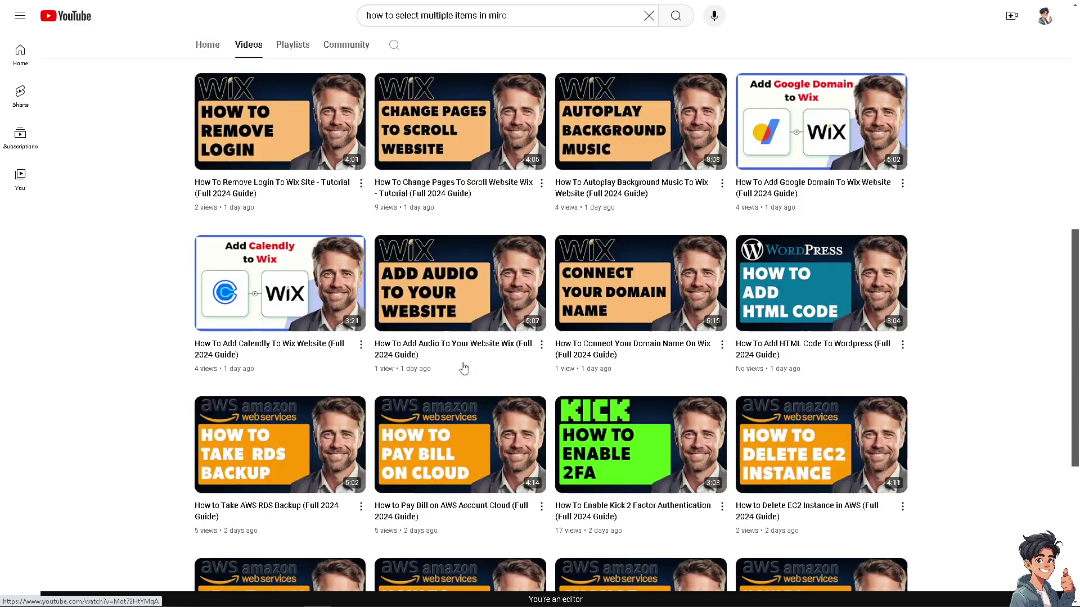